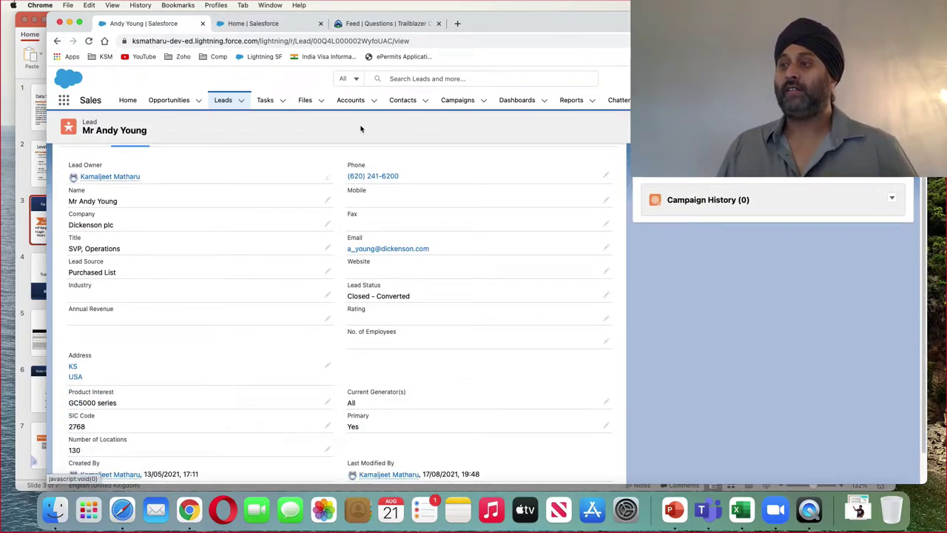
- Highlight the Lead Source field label and its Purchased List value on the lead record
drag(67, 262, 104, 262)
click(70, 264)
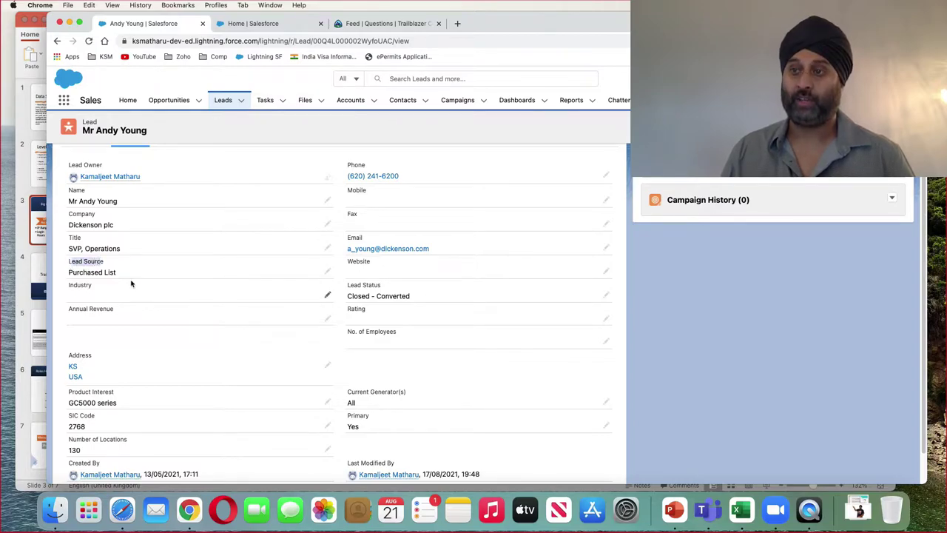
click(109, 266)
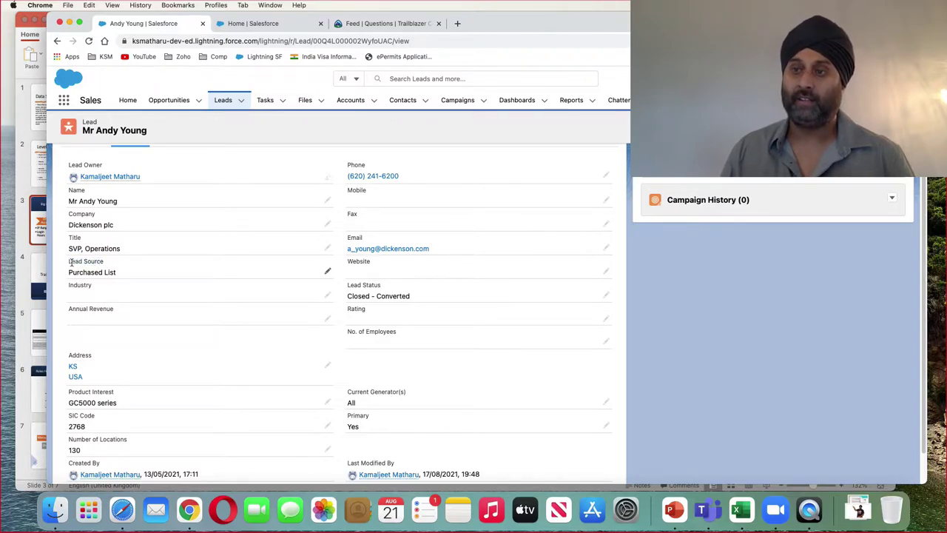
drag(71, 263, 107, 261)
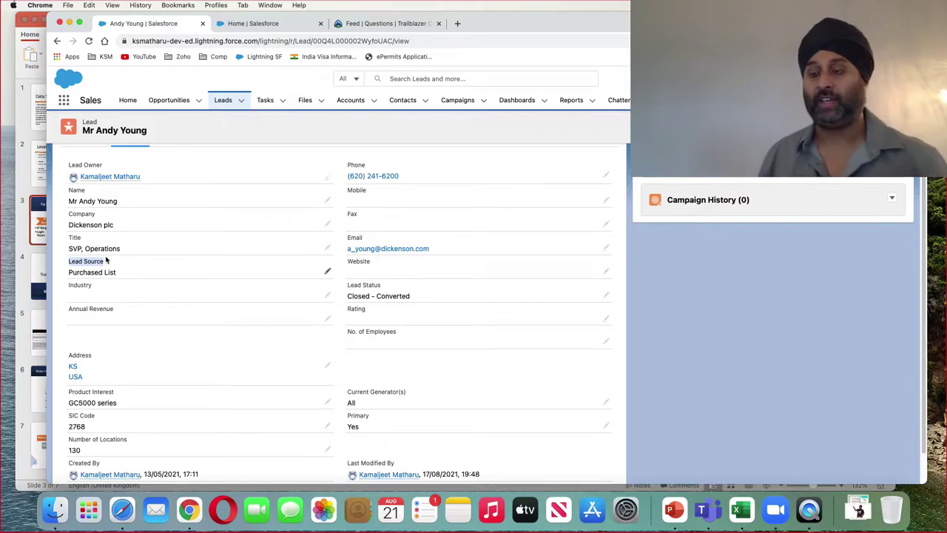
click(71, 274)
drag(71, 274, 117, 274)
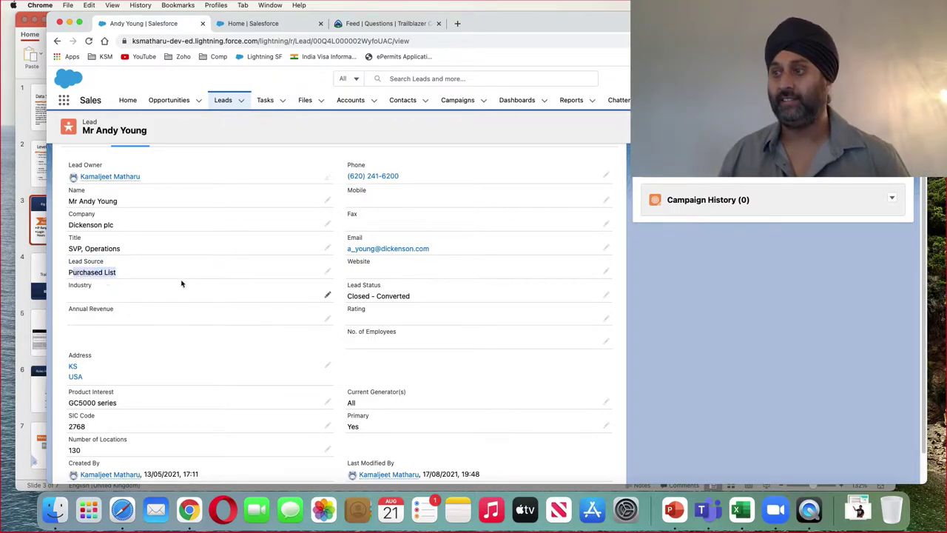
- Open the lead's Lead Source field for editing, view its picklist options and highlight the field label
click(329, 271)
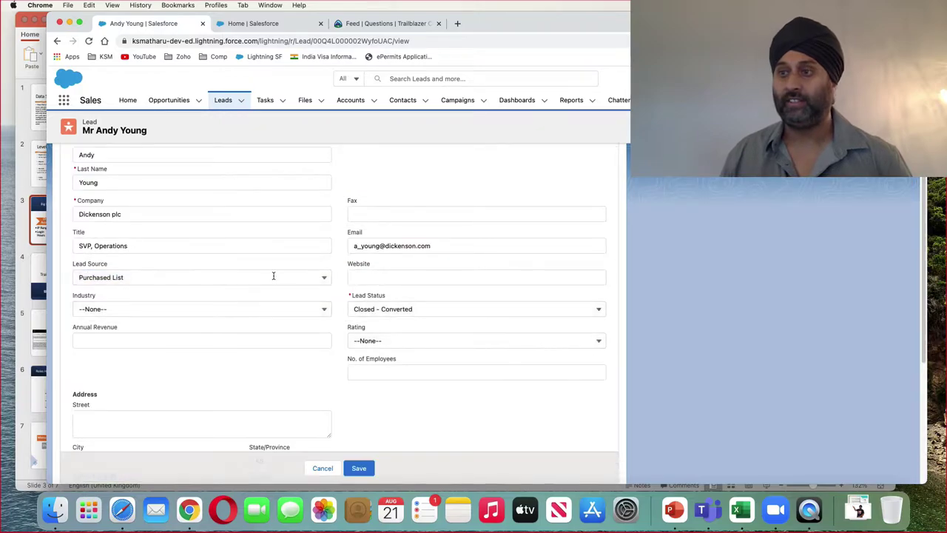
click(193, 276)
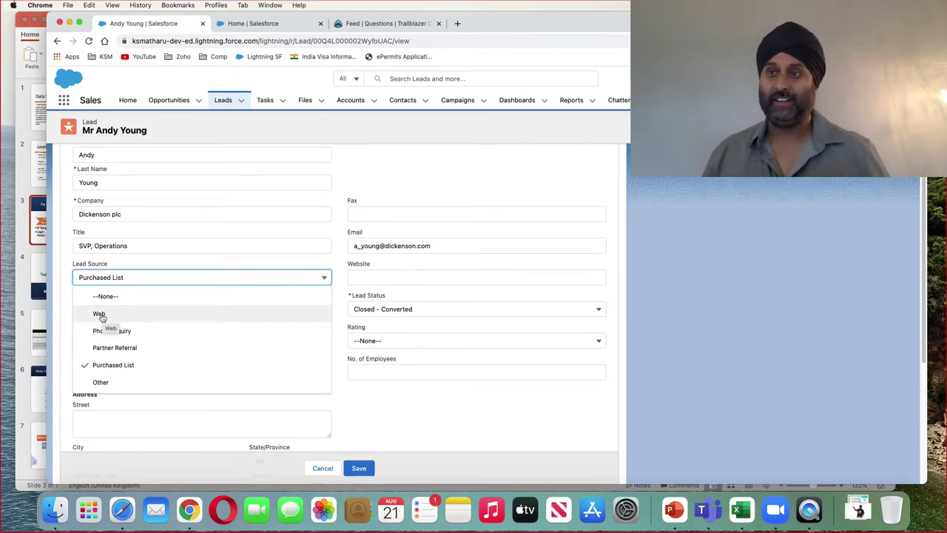
drag(73, 265, 116, 268)
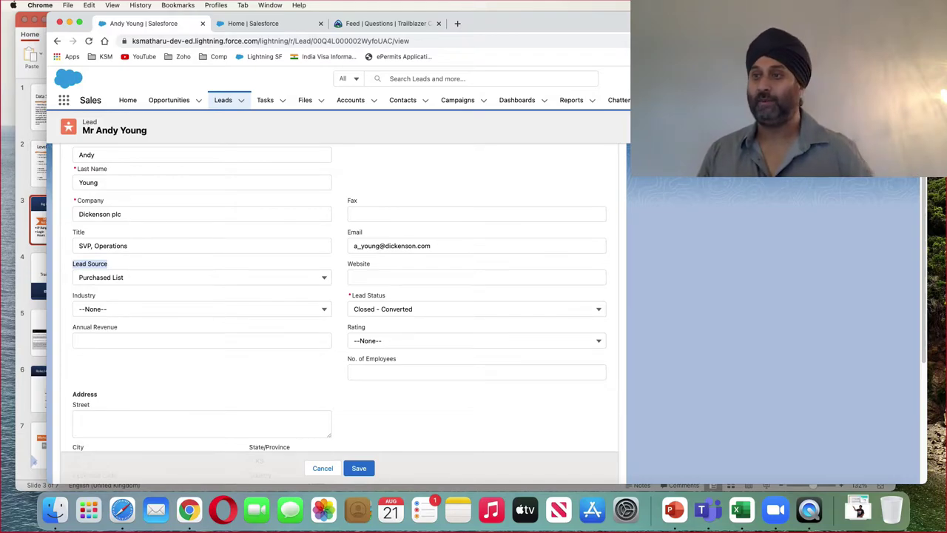
click(338, 321)
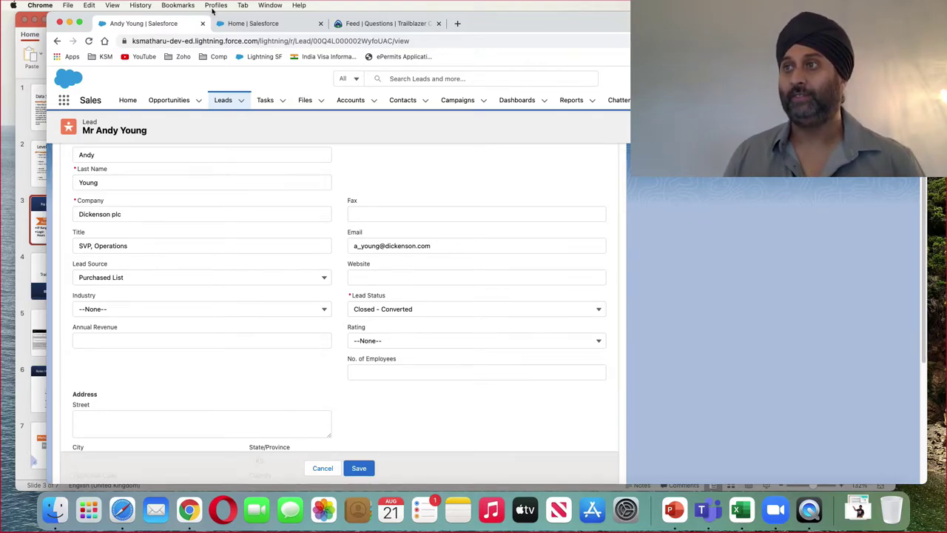
- Check the Service home page, return to the lead record and open Salesforce Setup in a separate browser tab
click(239, 24)
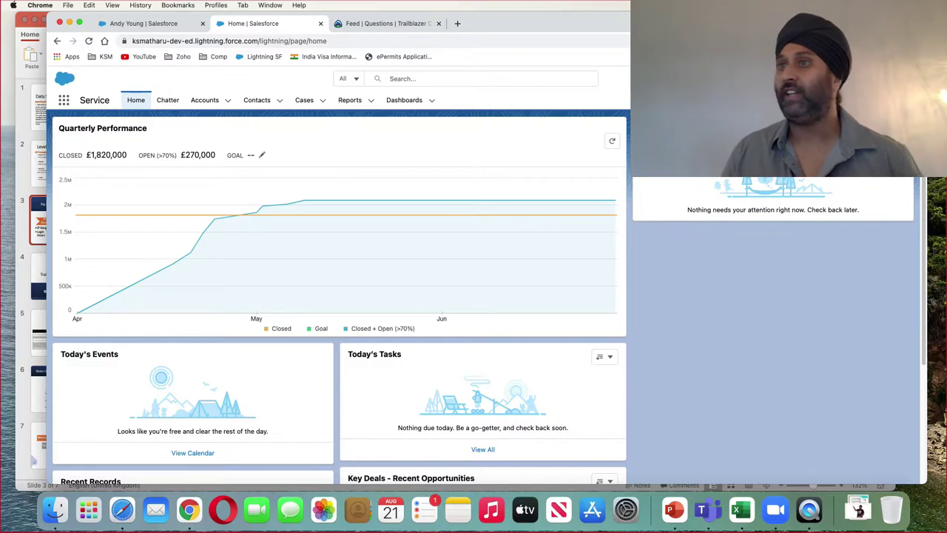
click(148, 23)
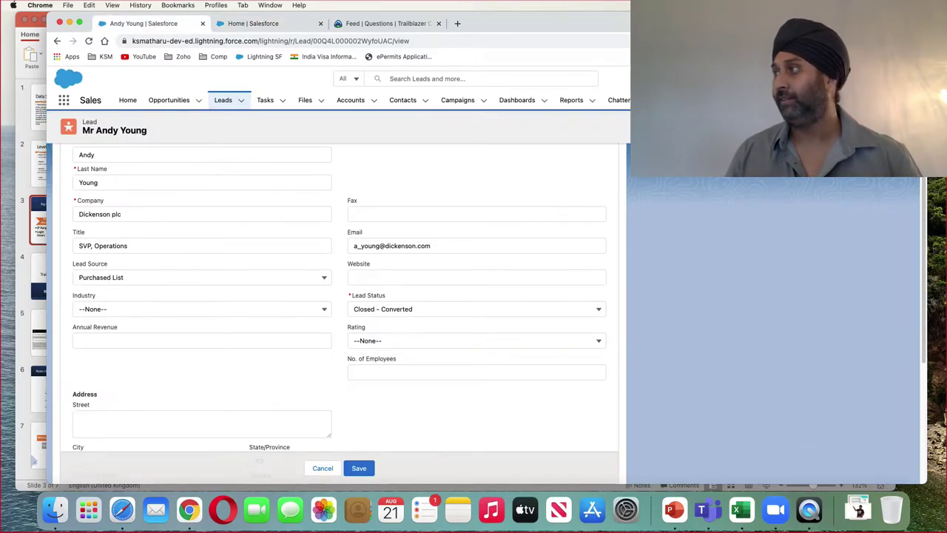
click(832, 78)
click(822, 159)
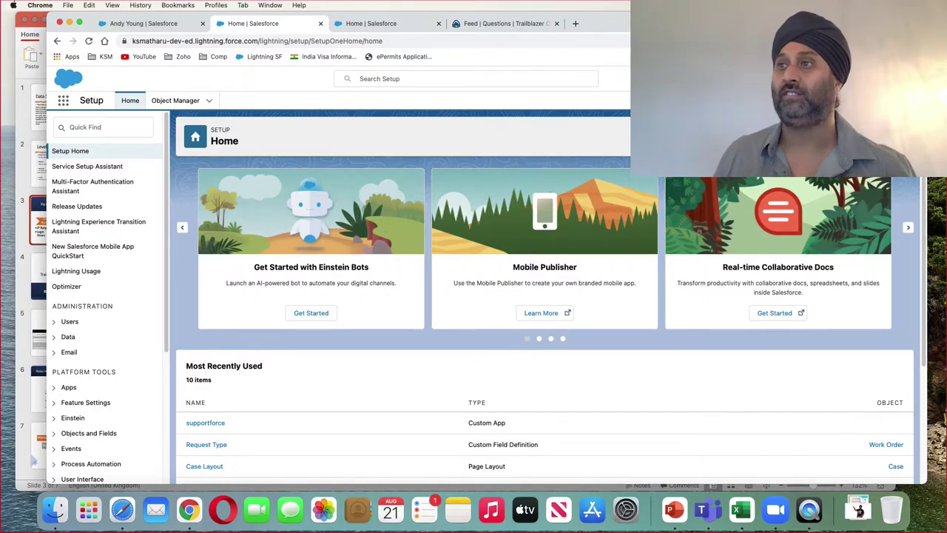
- Return to the lead record being edited and highlight its Lead Source and Website field labels
click(158, 24)
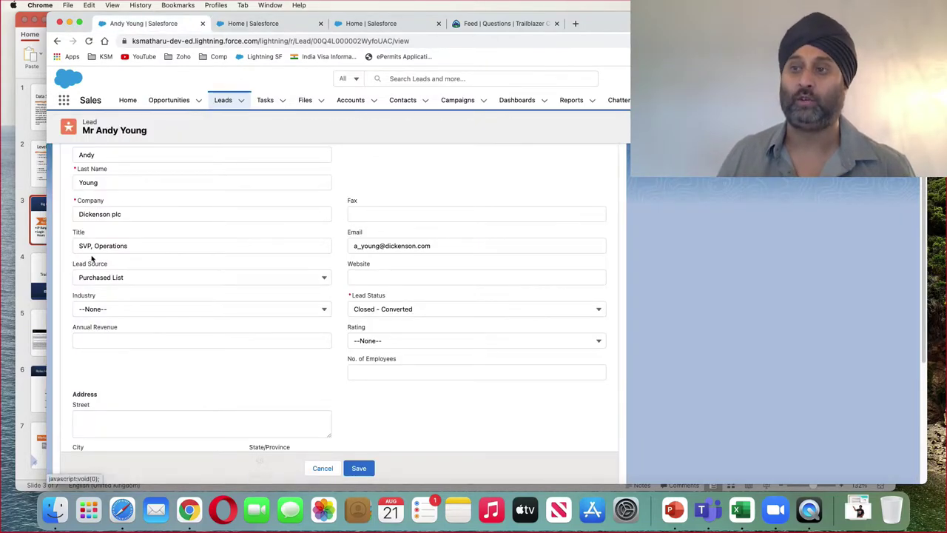
drag(71, 264, 107, 264)
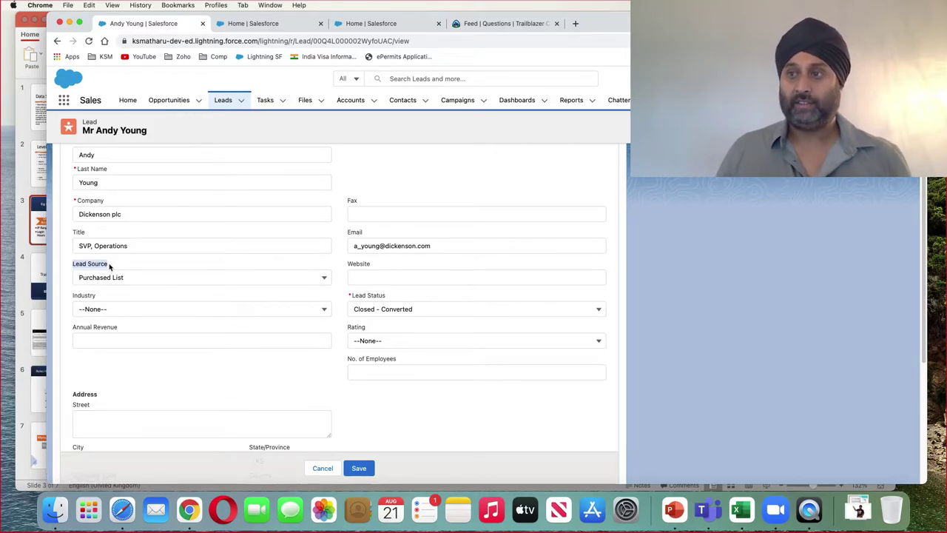
drag(348, 266, 370, 265)
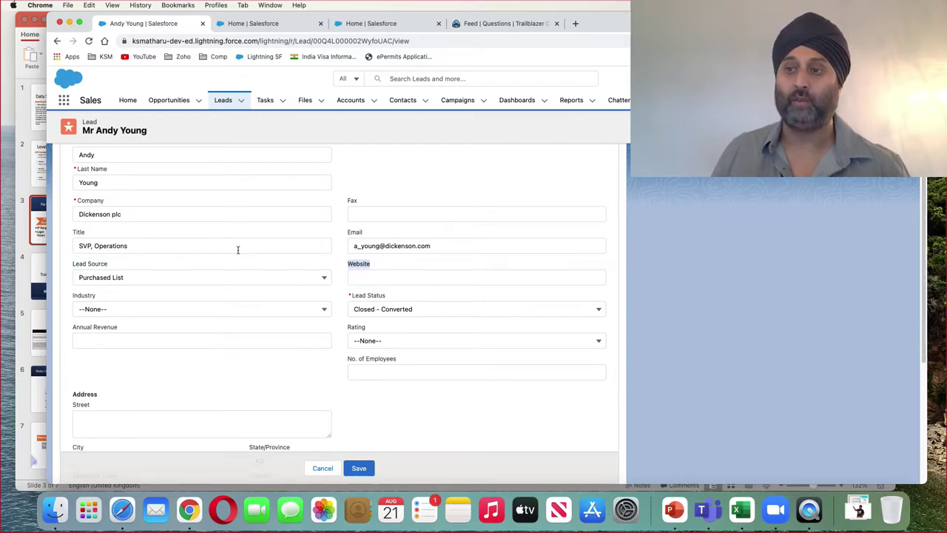
drag(86, 264, 104, 264)
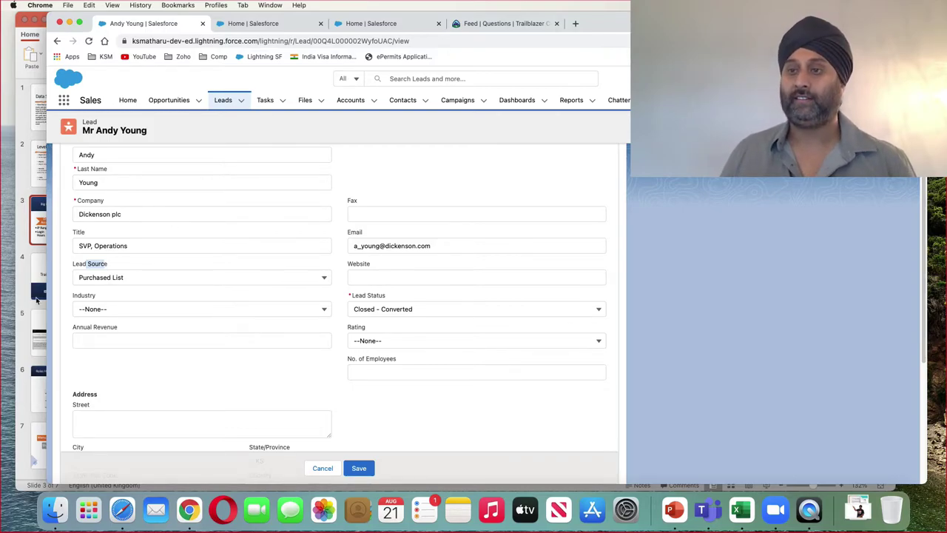
- Switch to the Data Security presentation in PowerPoint and copy the source URL from the Trailhead slide
click(19, 328)
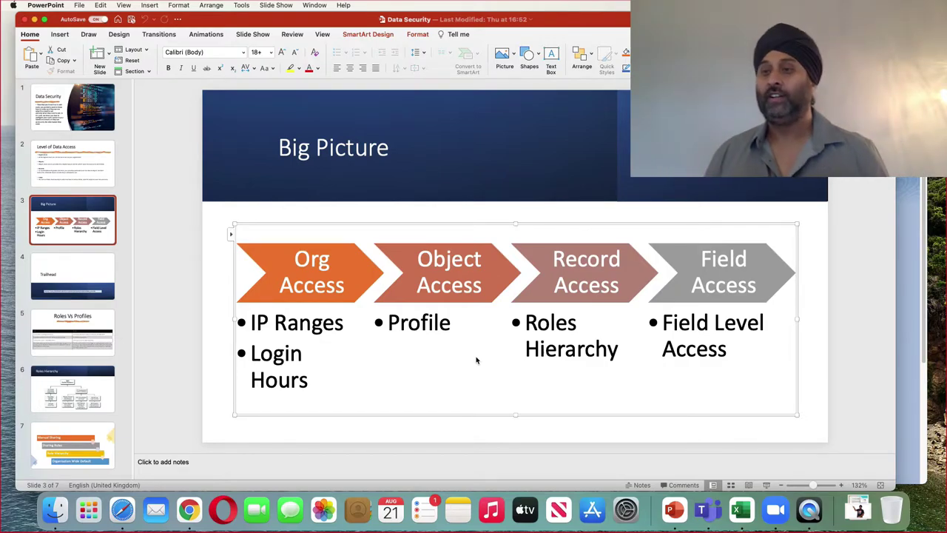
click(89, 268)
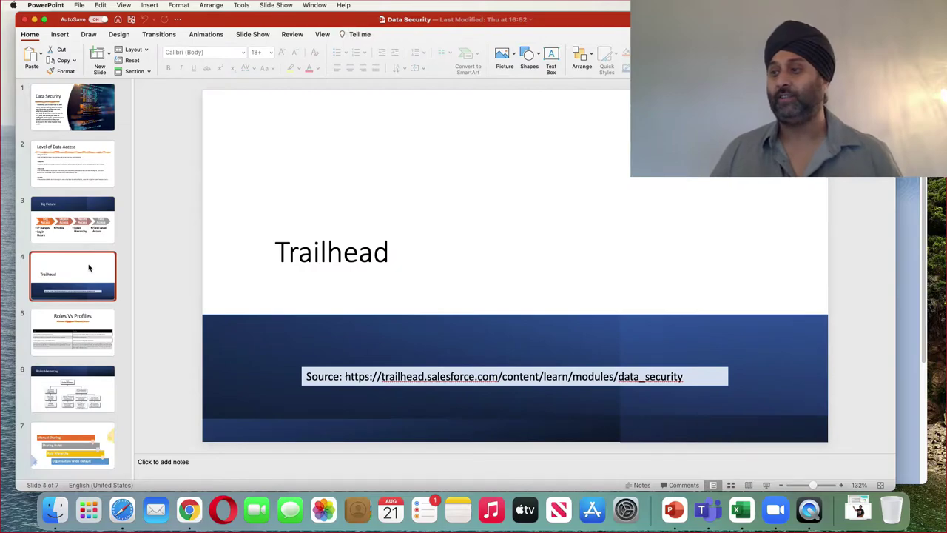
click(346, 377)
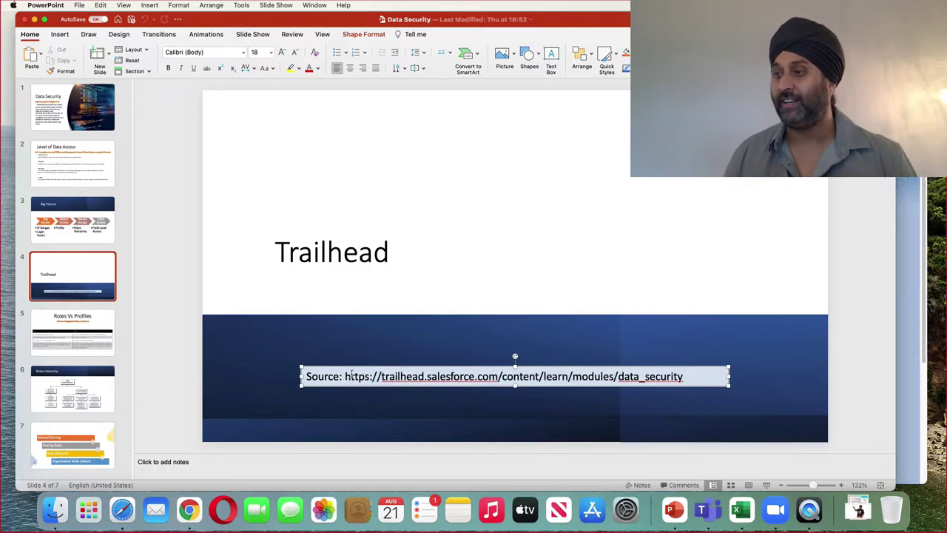
drag(351, 375, 683, 382)
key(super+c)
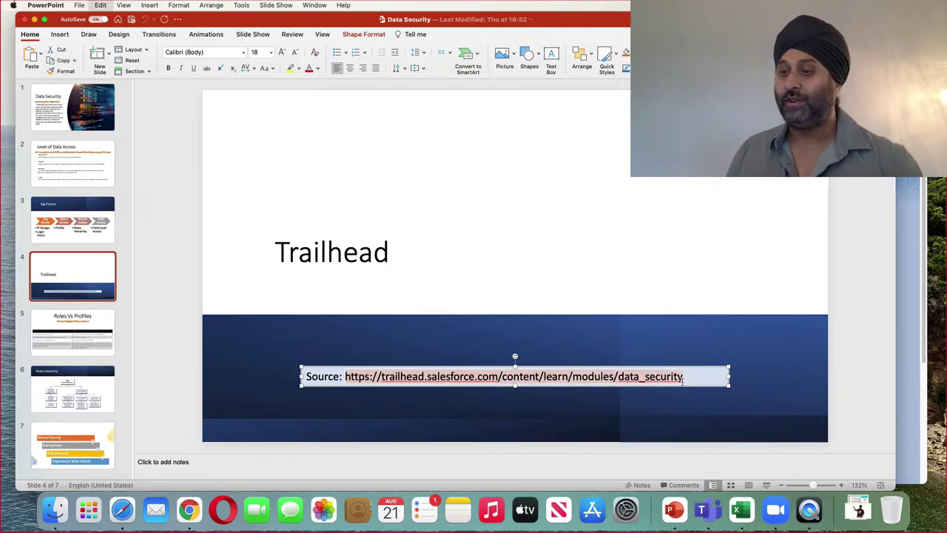
- Switch to Chrome, load the copied Data Security module URL in the Trailhead tab and review the module's unit list
click(187, 509)
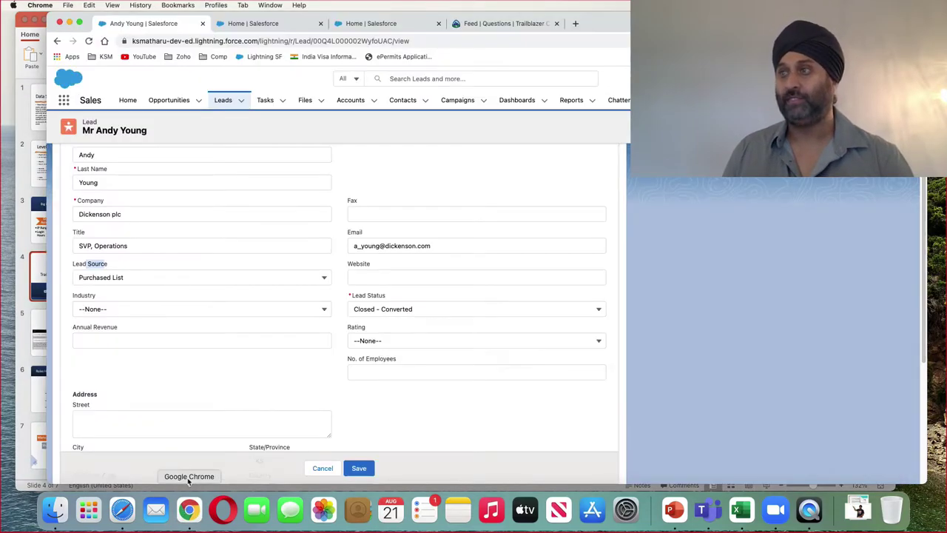
click(480, 23)
click(371, 42)
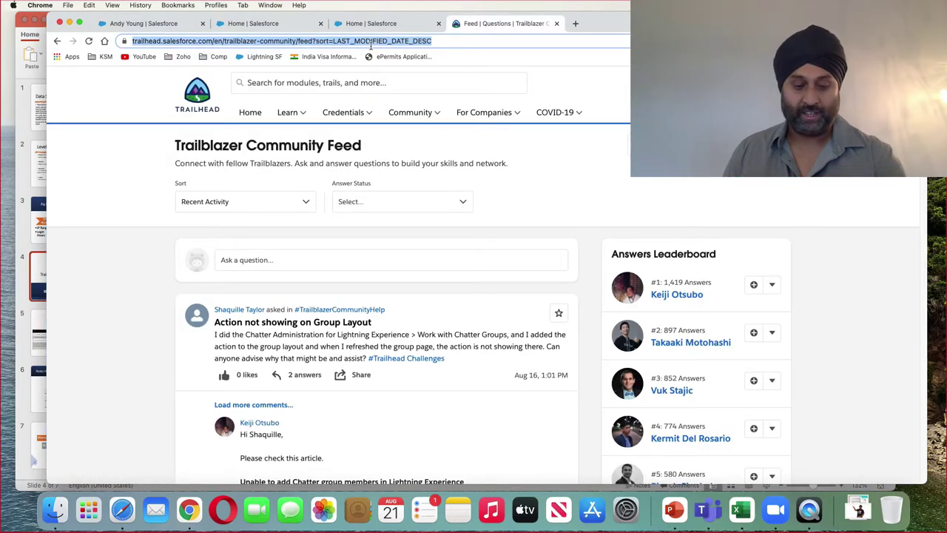
key(super+v)
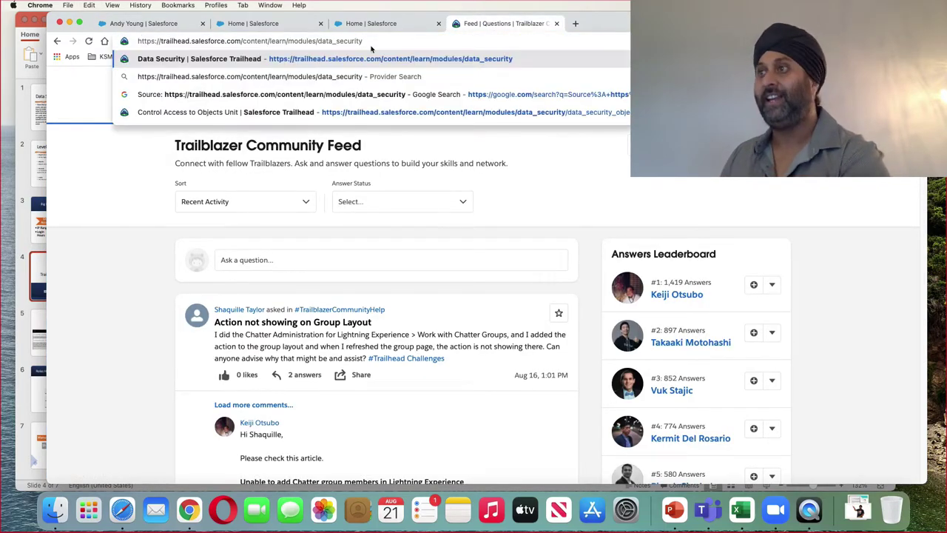
key(Return)
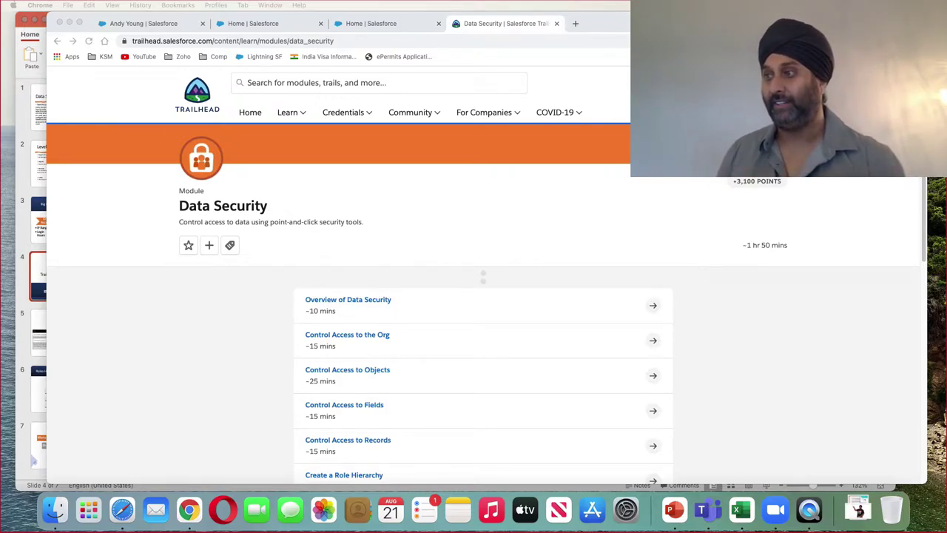
scroll(360, 237, down, 3)
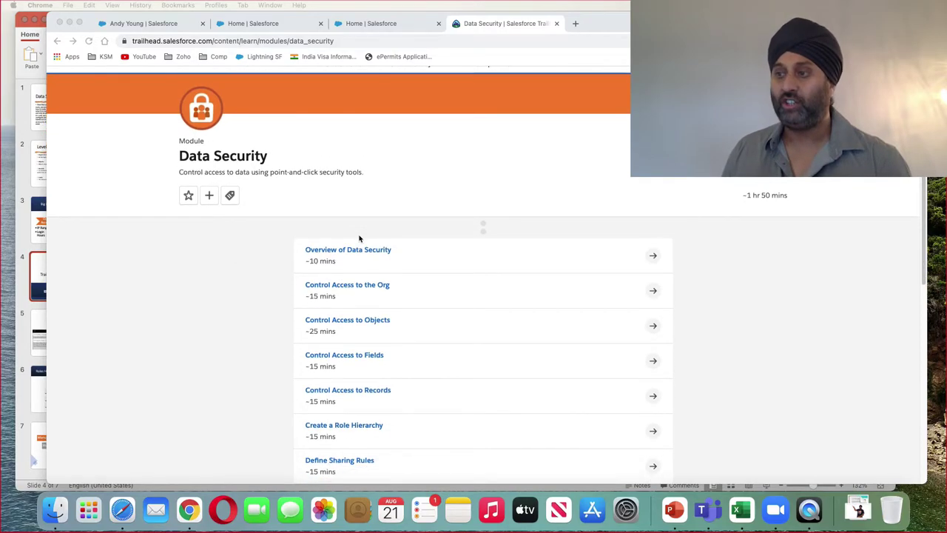
scroll(360, 238, down, 1)
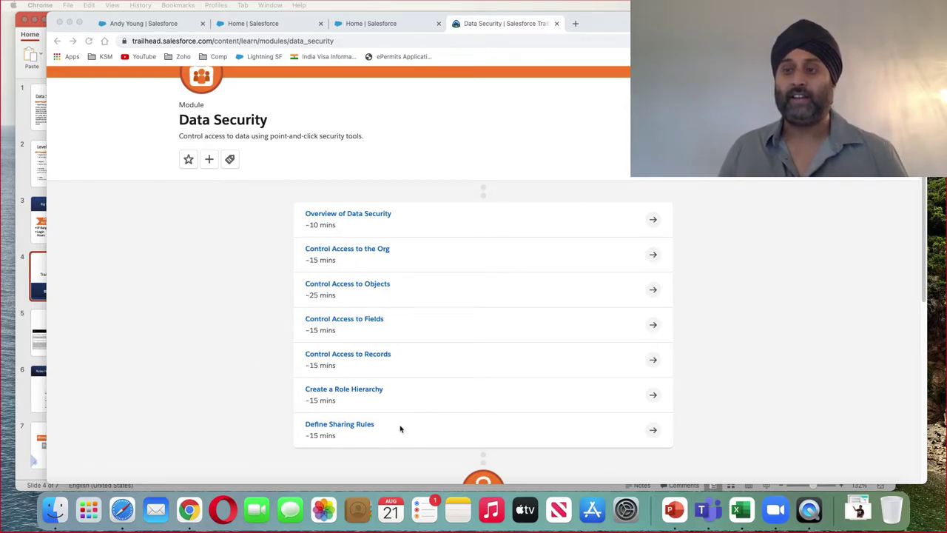
- Switch to PowerPoint and display the Roles Vs Profiles slide
click(18, 362)
click(61, 344)
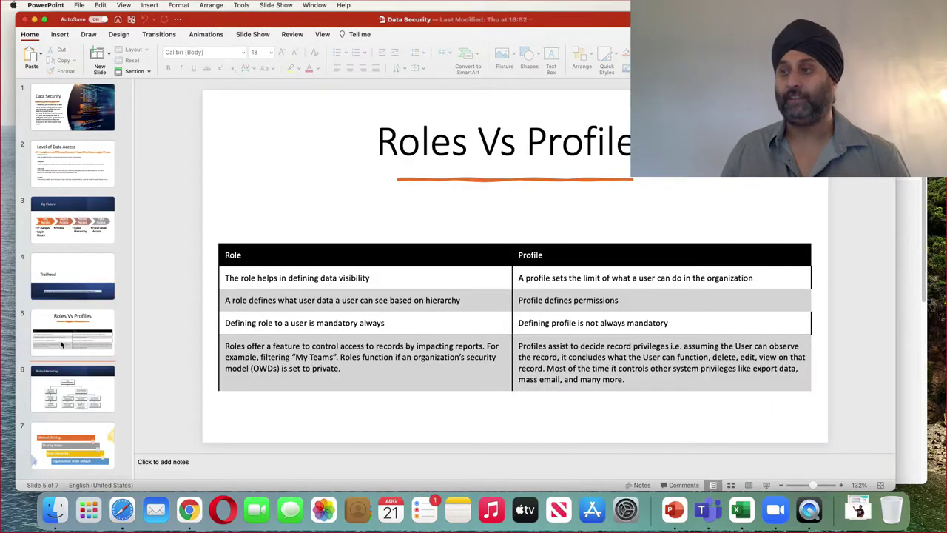
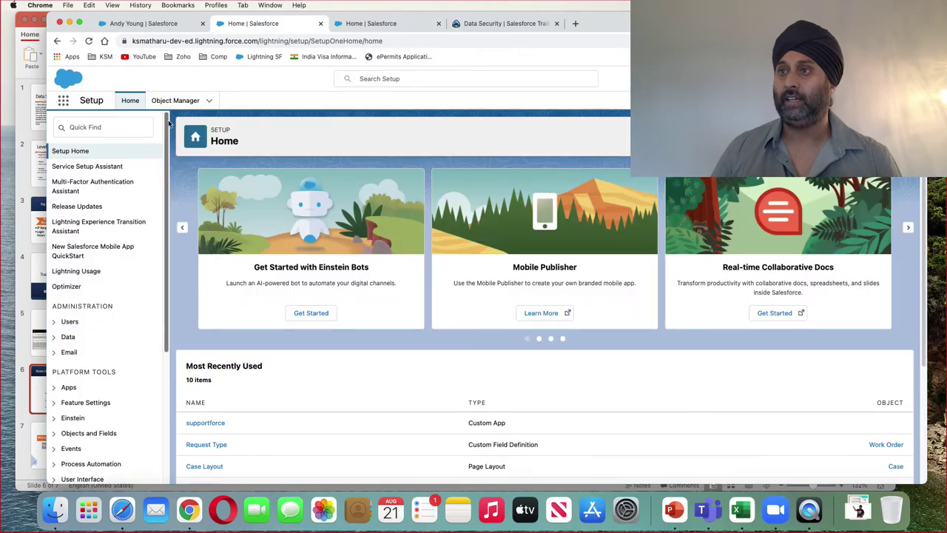
- Go to Cases in the Sales app and display the Billing list view
click(153, 27)
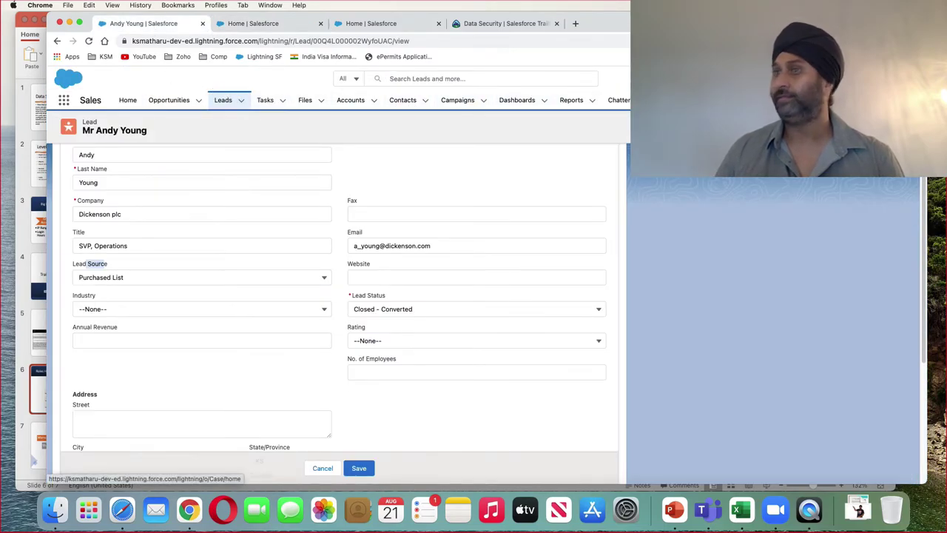
click(777, 100)
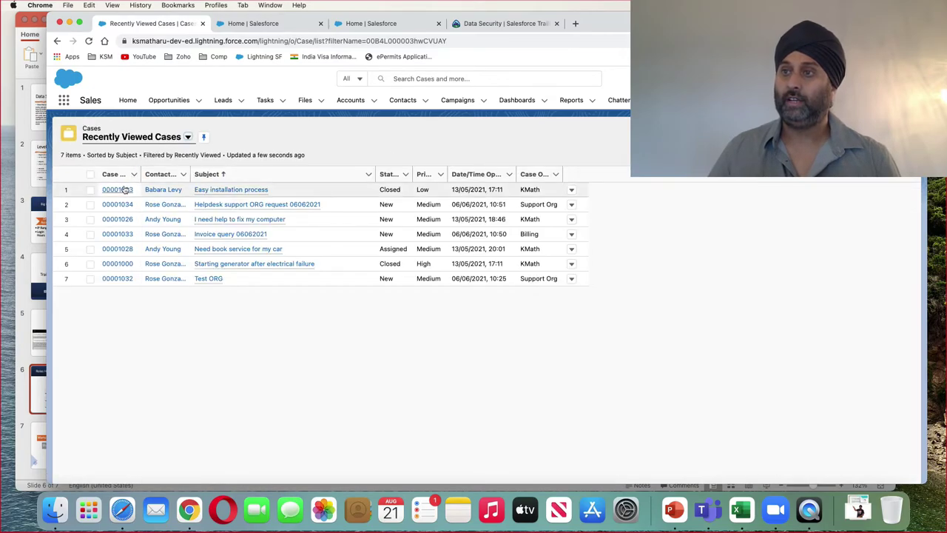
click(188, 138)
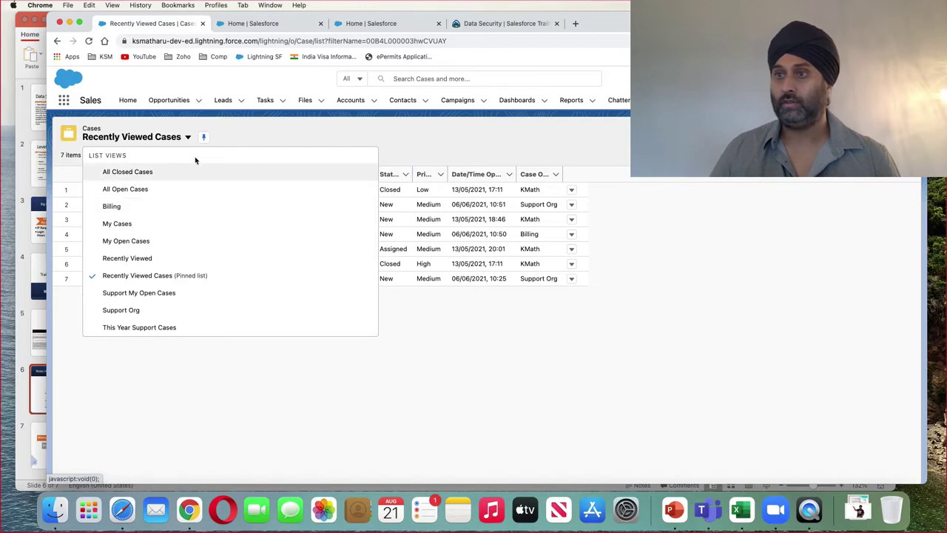
click(112, 207)
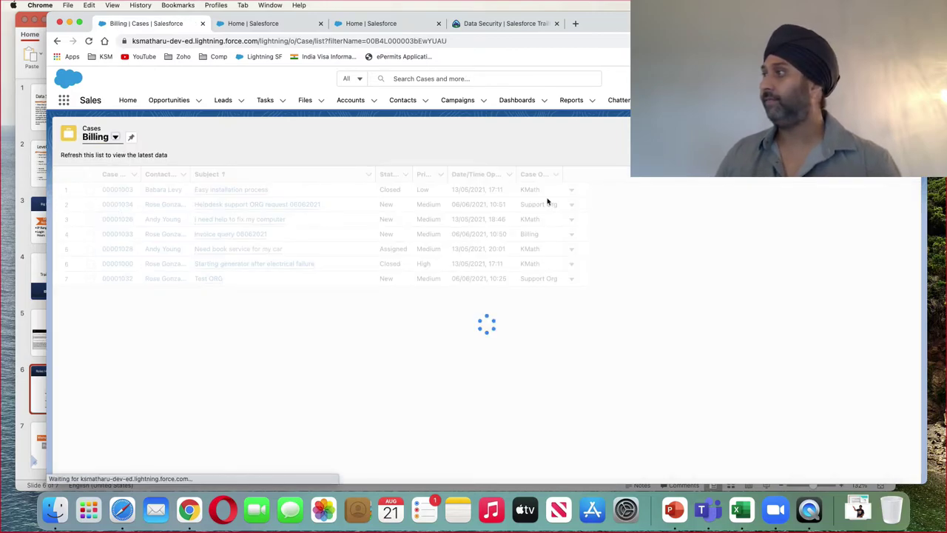
- Open the Billing list view's sharing settings and try each visibility option: only me, all users, and groups of users
click(807, 155)
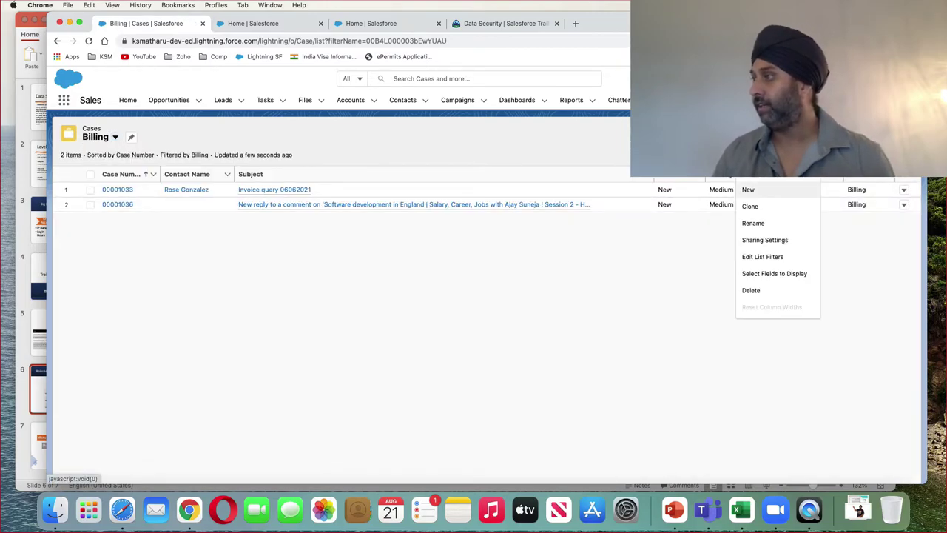
click(775, 240)
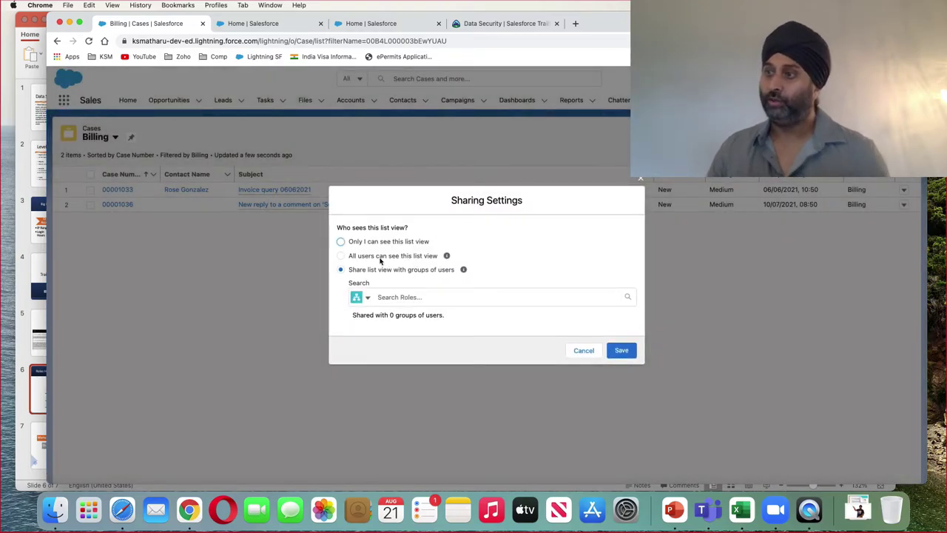
click(376, 242)
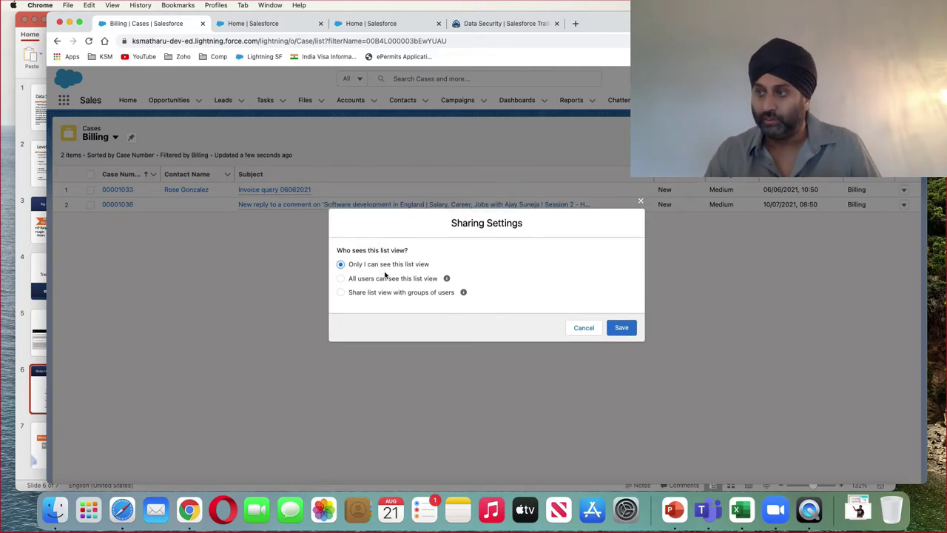
click(385, 279)
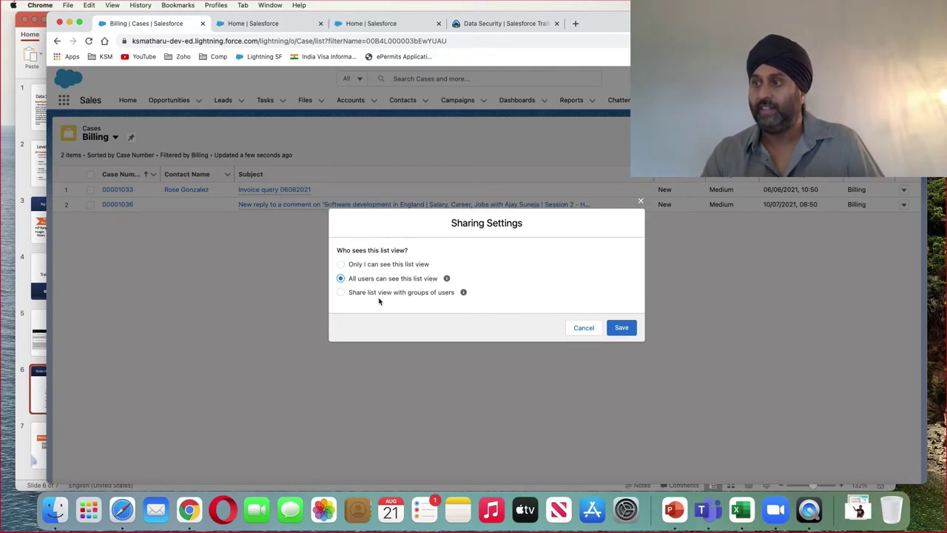
click(392, 296)
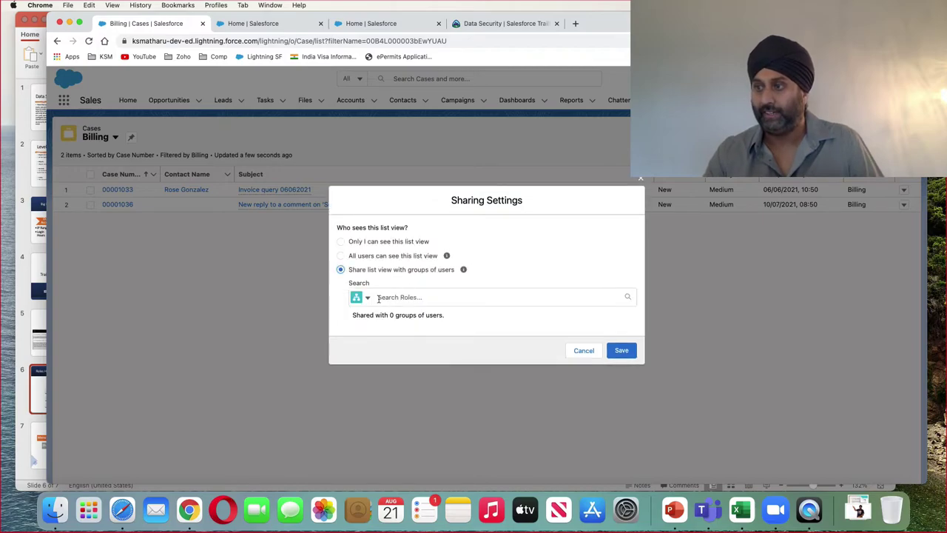
click(366, 297)
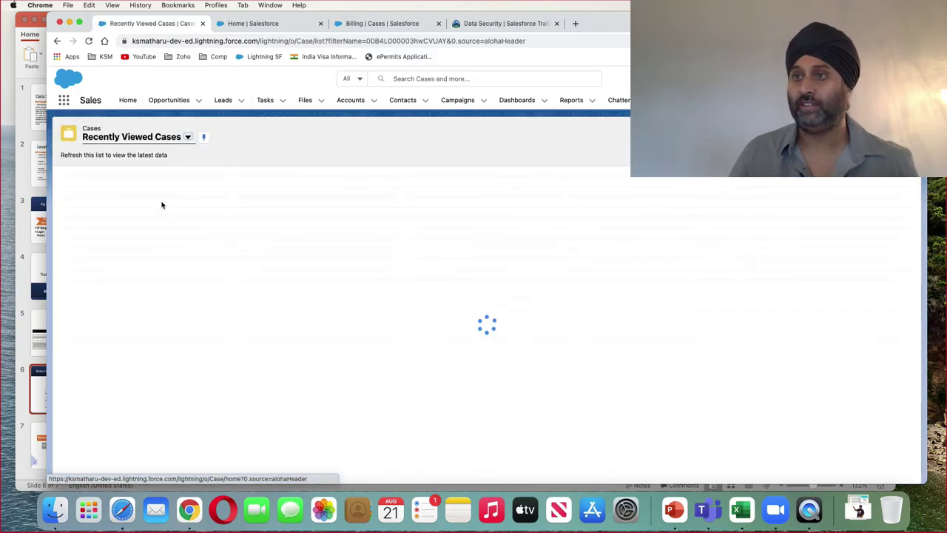
- Return to the Billing case list view, reopen its sharing settings and show the group types available for sharing
click(188, 137)
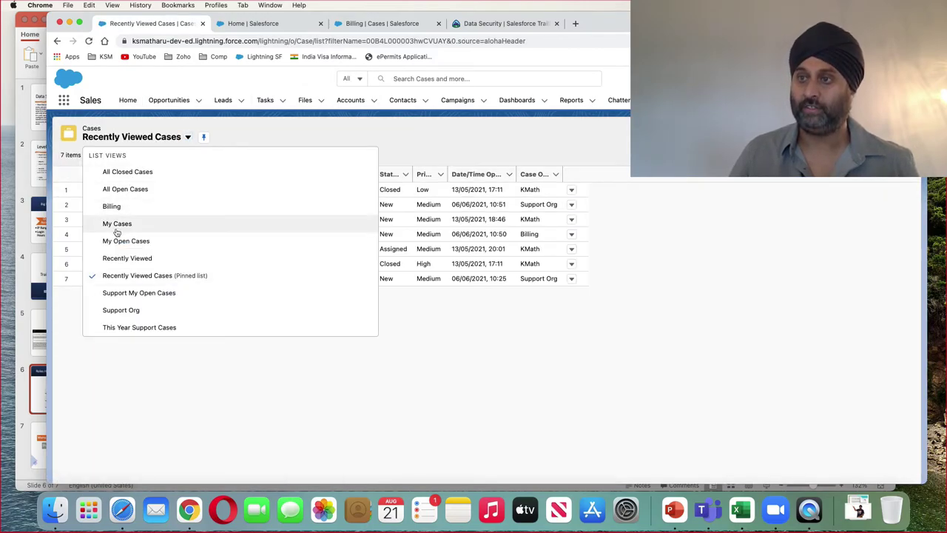
click(112, 206)
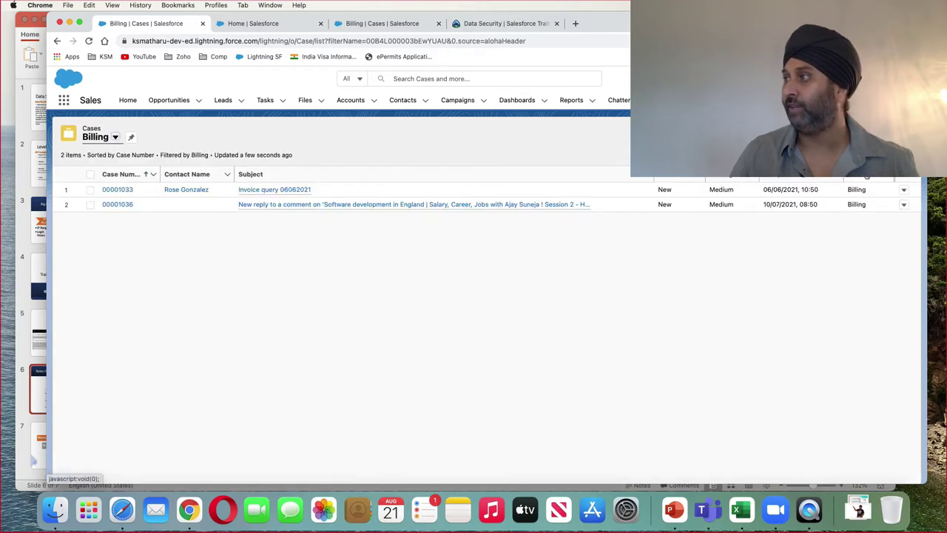
click(806, 155)
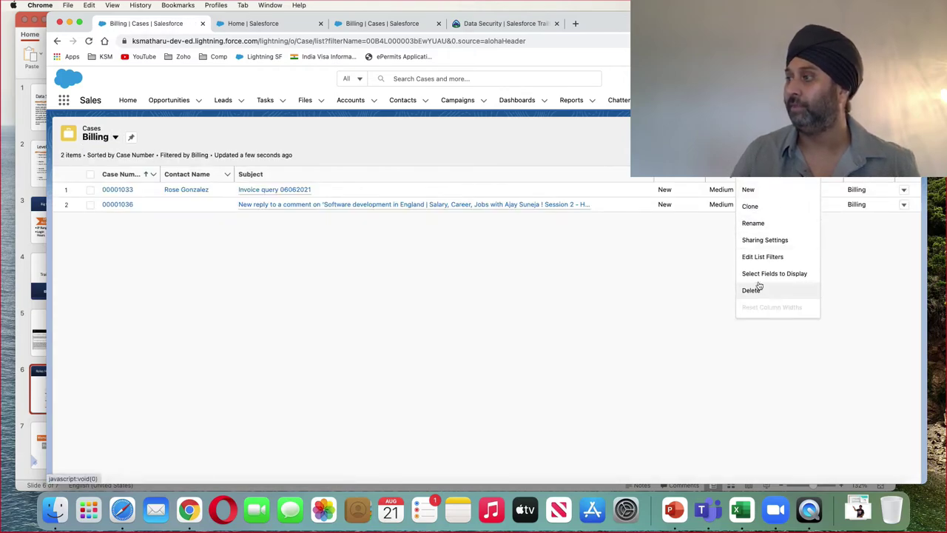
click(765, 241)
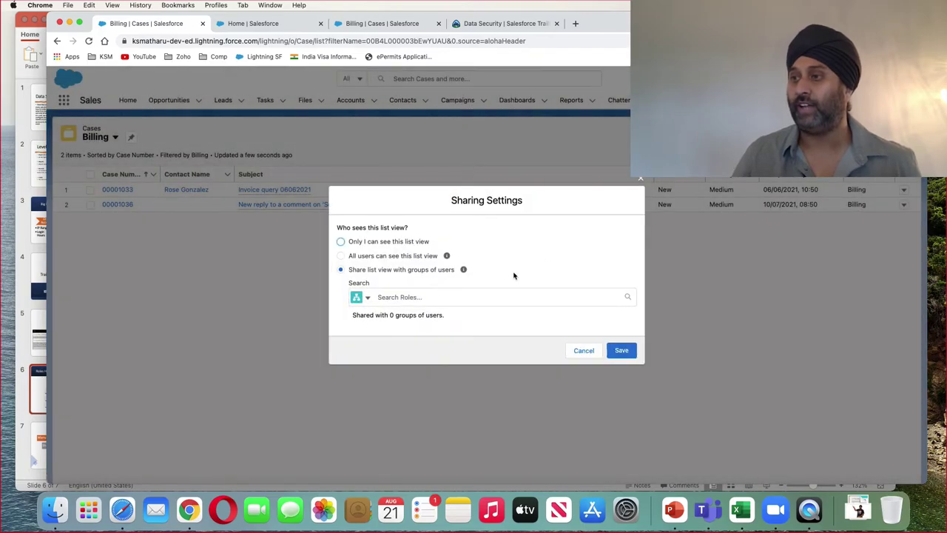
click(362, 297)
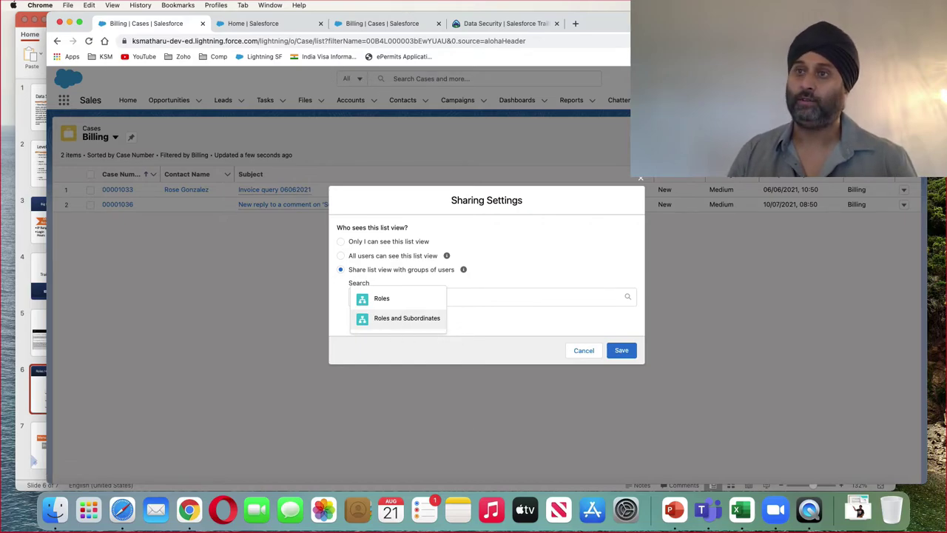
- Switch to PowerPoint to view the Roles Hierarchy slide, return to Chrome and close the Billing view's sharing settings
click(16, 109)
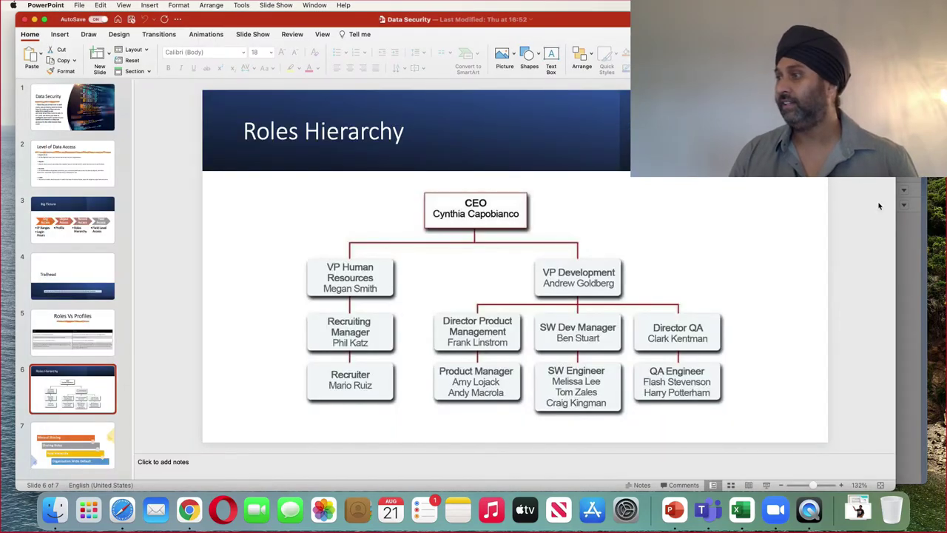
click(922, 267)
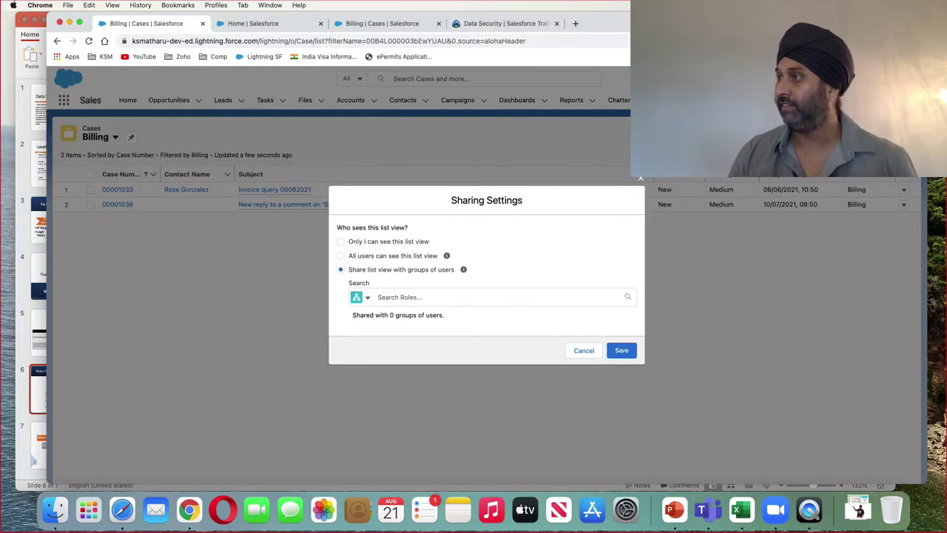
click(643, 178)
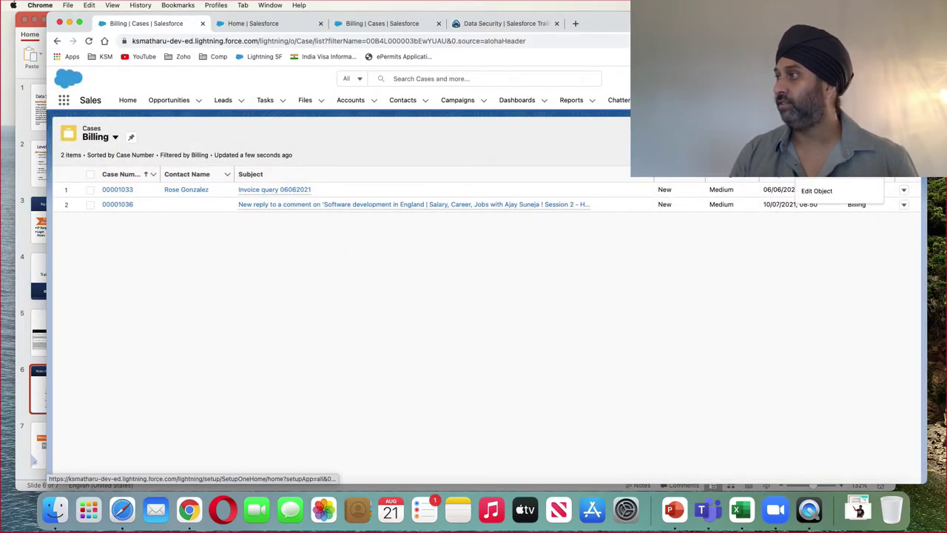
- Go to the open Salesforce Setup page, search for "roles" and open the Roles page under Users
click(385, 23)
click(256, 23)
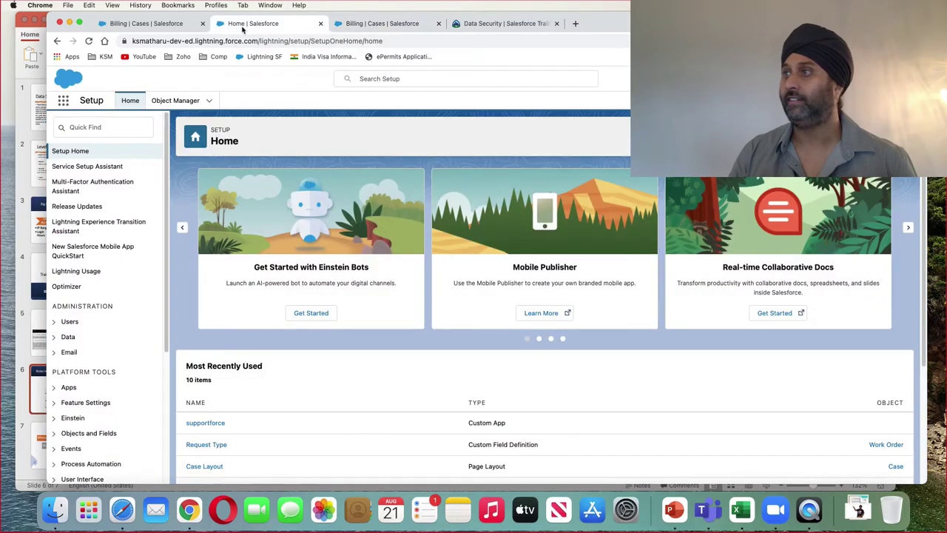
click(87, 128)
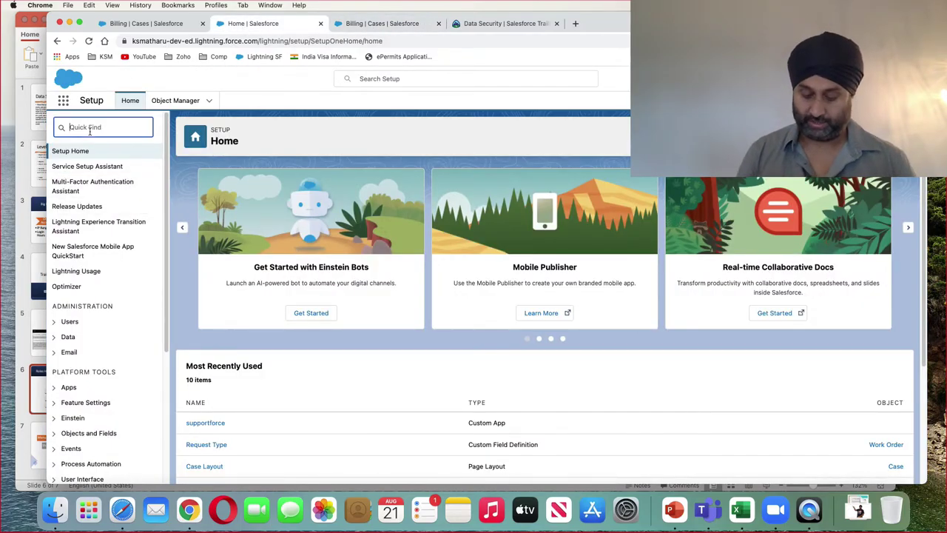
text(roles)
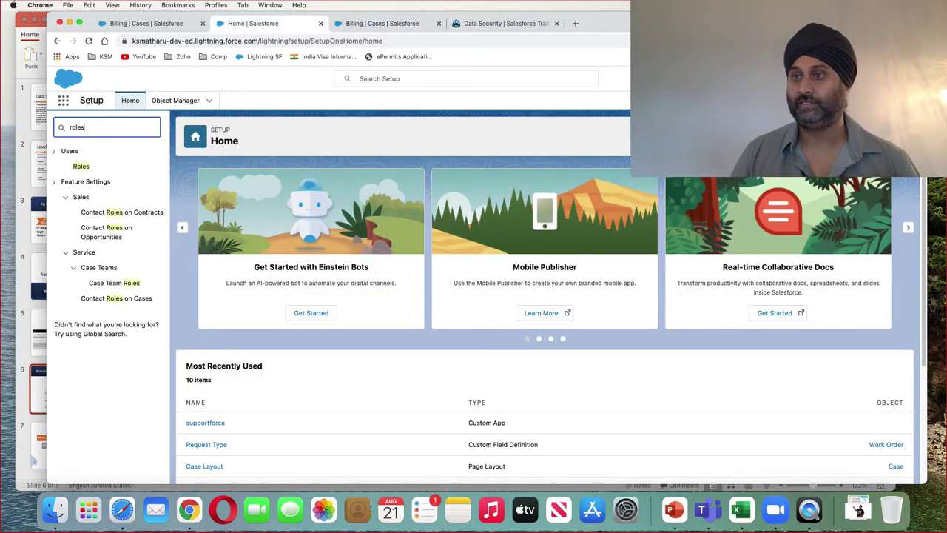
click(78, 169)
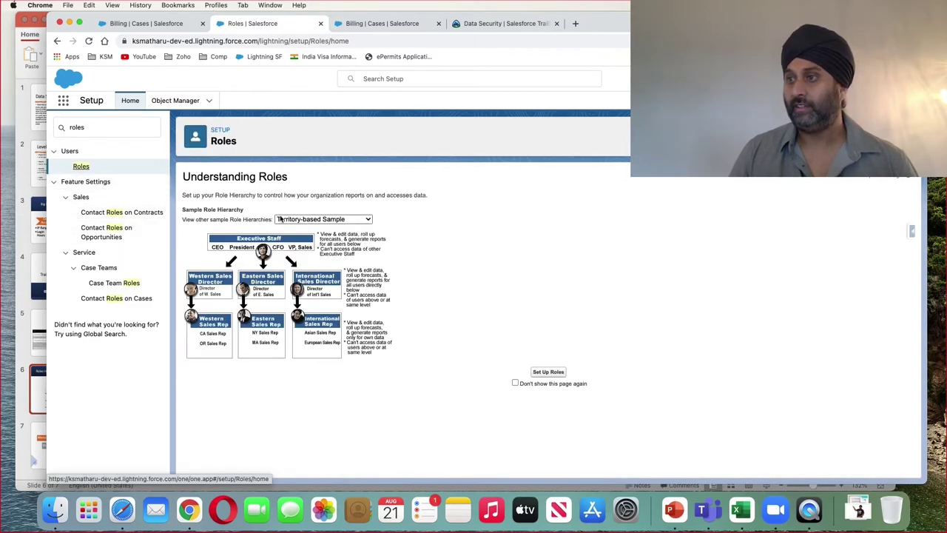
- Check the sample role hierarchy choices, proceed to setting up roles and expand the organization's entire role tree
click(291, 221)
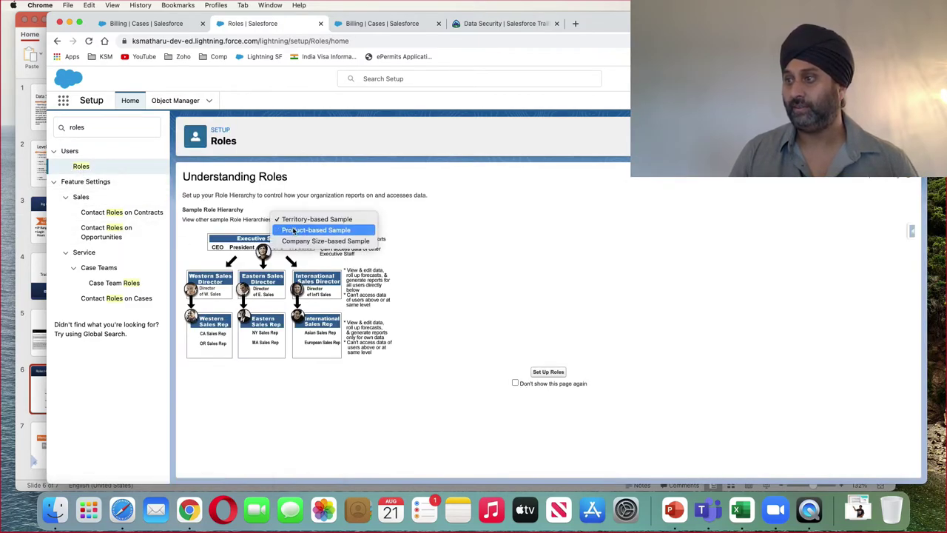
click(545, 376)
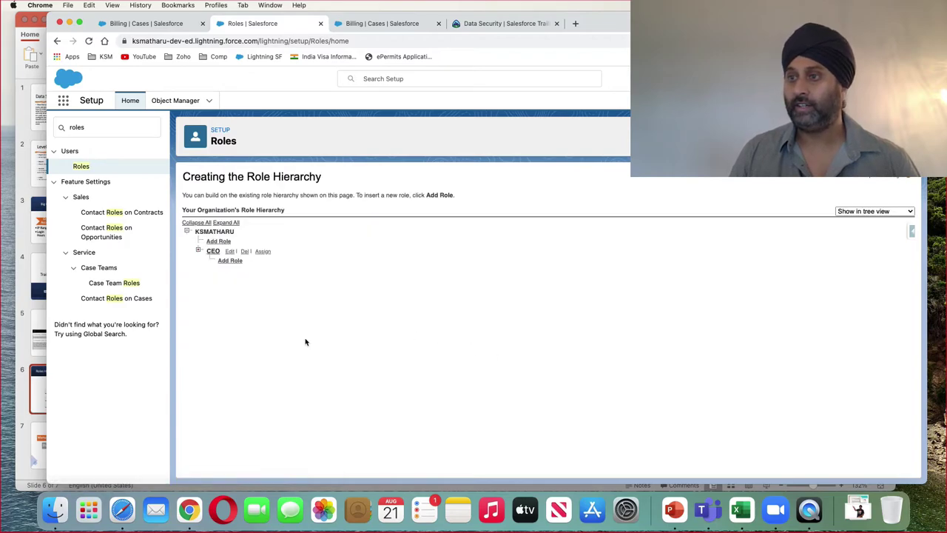
click(220, 223)
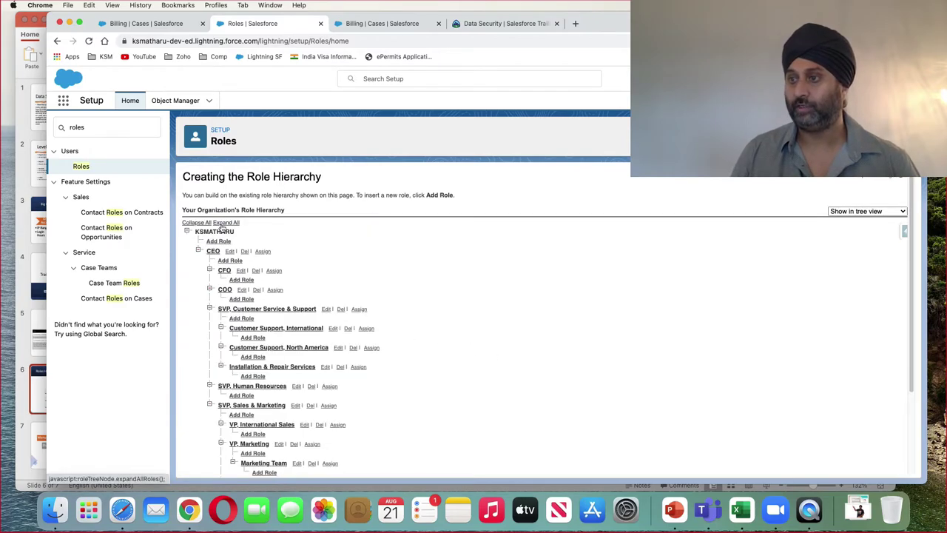
- Review the role hierarchy, collapsing and re-expanding the SVP, Customer Service & Support branch
scroll(268, 337, down, 1)
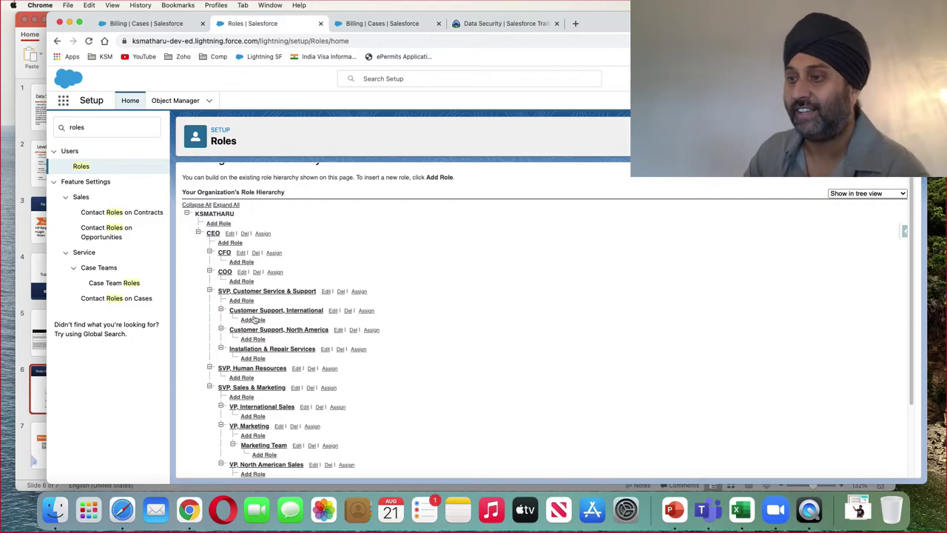
scroll(267, 322, down, 3)
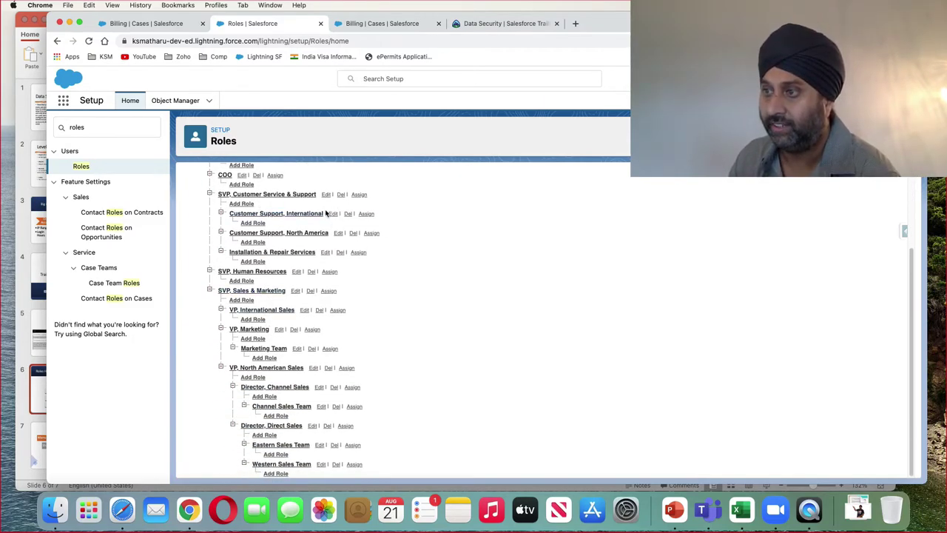
click(210, 196)
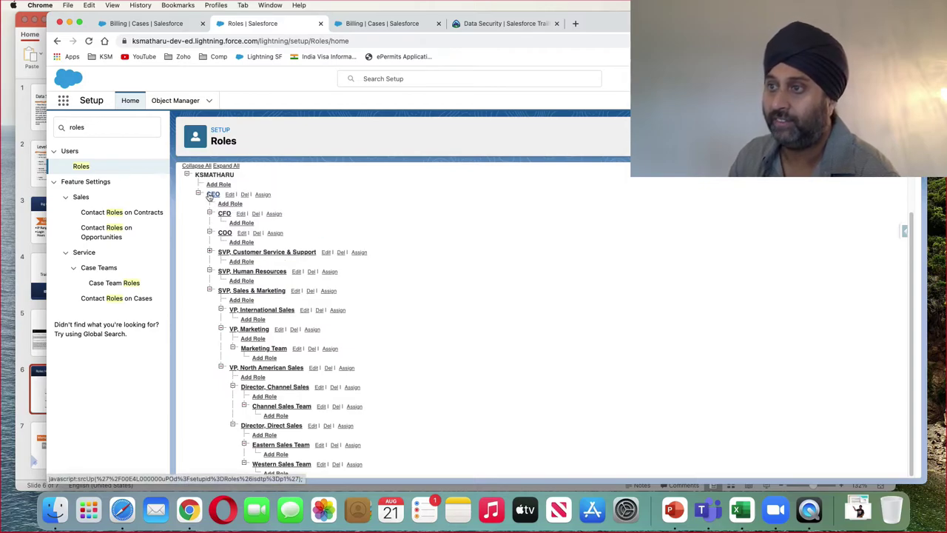
click(211, 252)
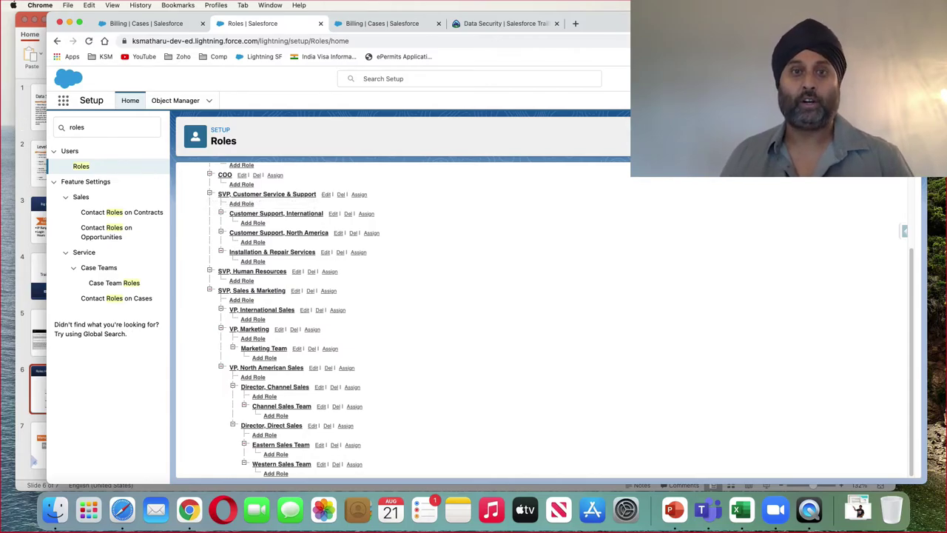
- Shrink the Chrome window to uncover PowerPoint, switch to it and view the Manual Sharing to Organisation Wide Default slide, followed by Roles Vs Profiles
click(33, 461)
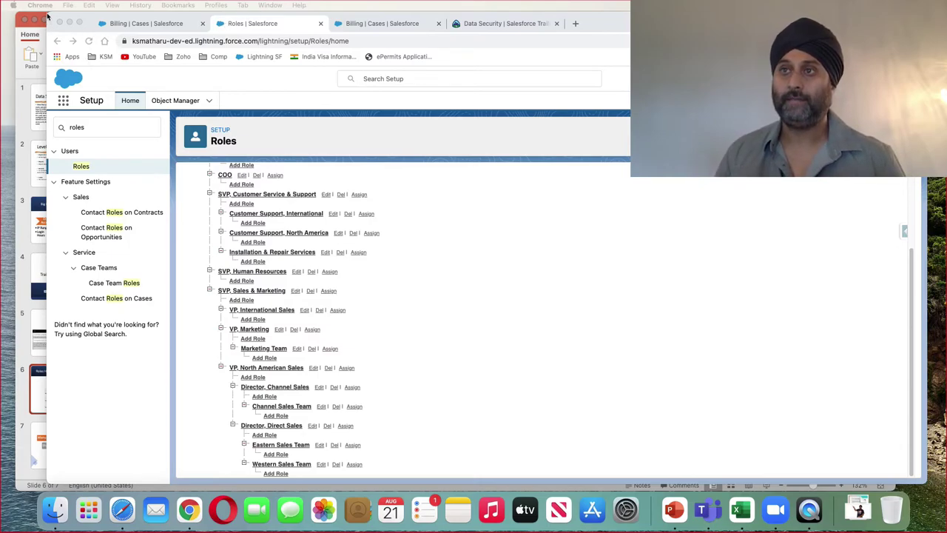
drag(48, 15, 278, 56)
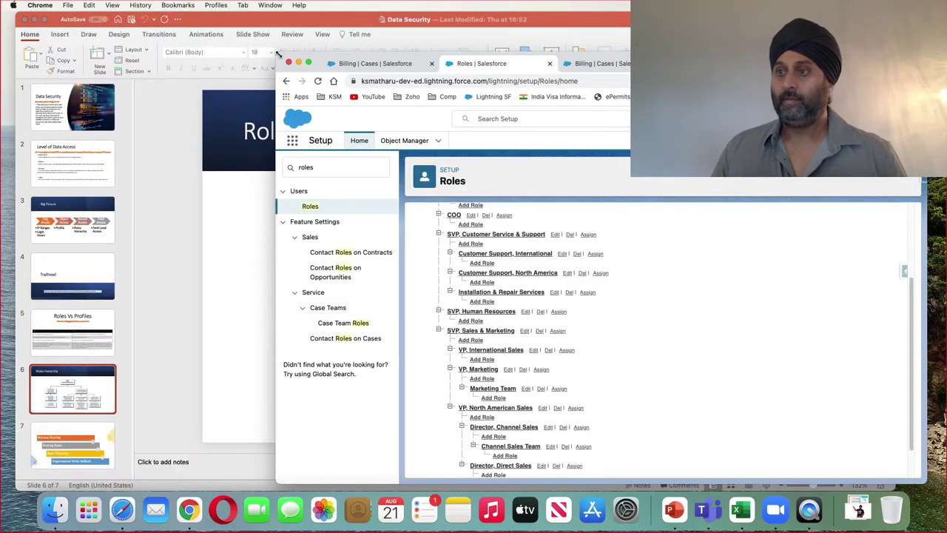
click(176, 258)
key(Down)
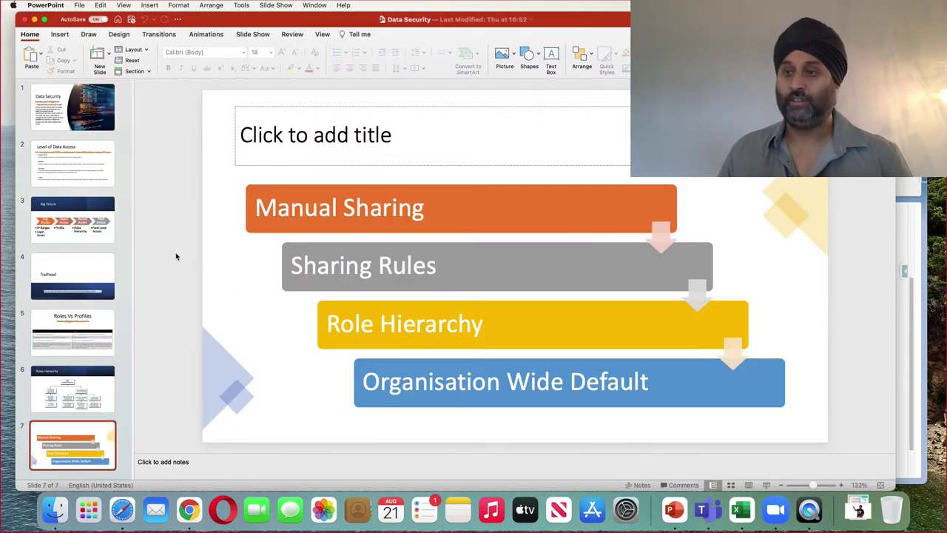
click(72, 352)
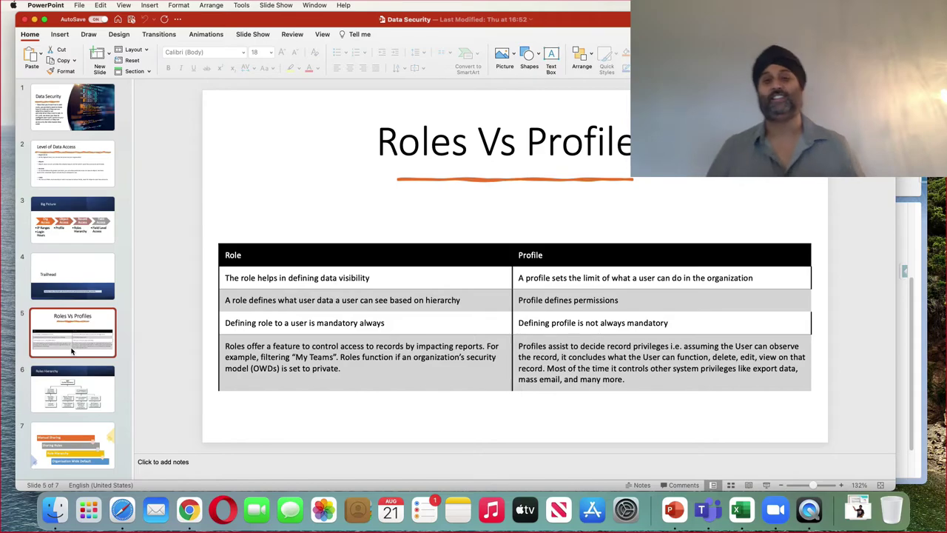